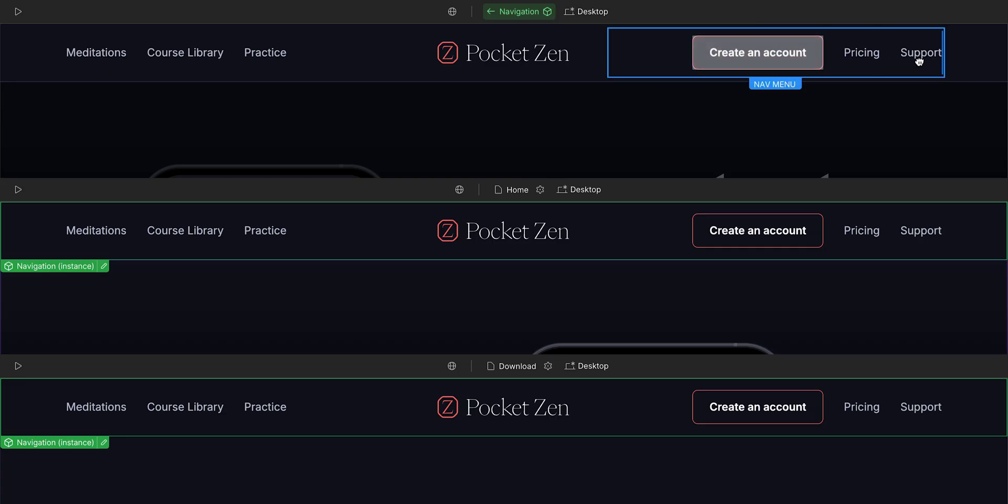
Step: Place Create an account after Support, then drop the Tag component above the 'Zen in Your Pocket' heading
{"action": "left_click_drag", "start_coordinate": [919, 60], "coordinate": [919, 64]}
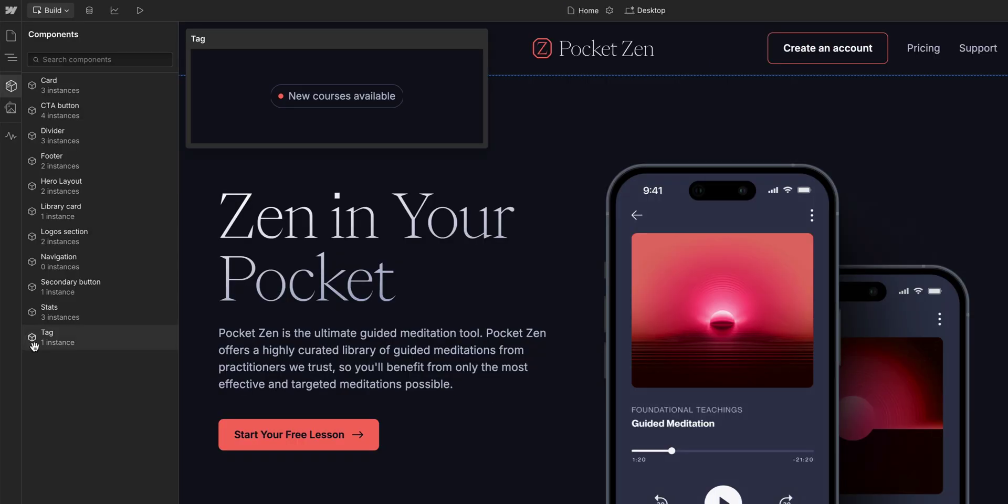
{"action": "left_click_drag", "start_coordinate": [32, 344], "coordinate": [288, 190]}
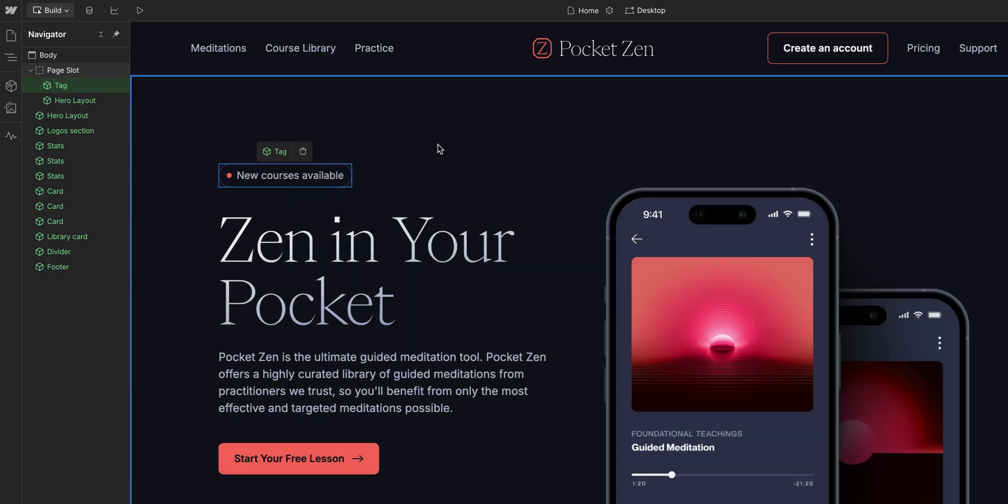
Step: Select the hero Page Slot and bring up the Tag component's options menu
{"action": "left_click", "coordinate": [439, 149]}
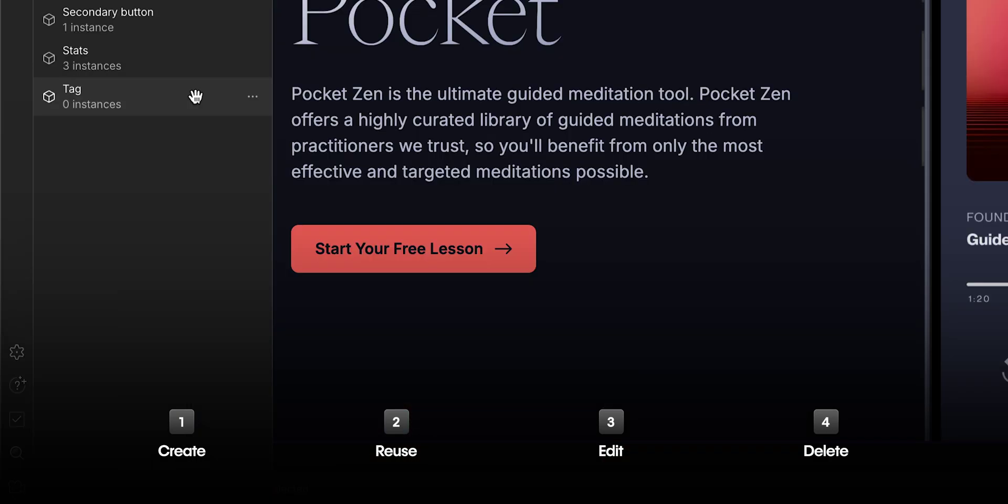
{"action": "left_click", "coordinate": [251, 100]}
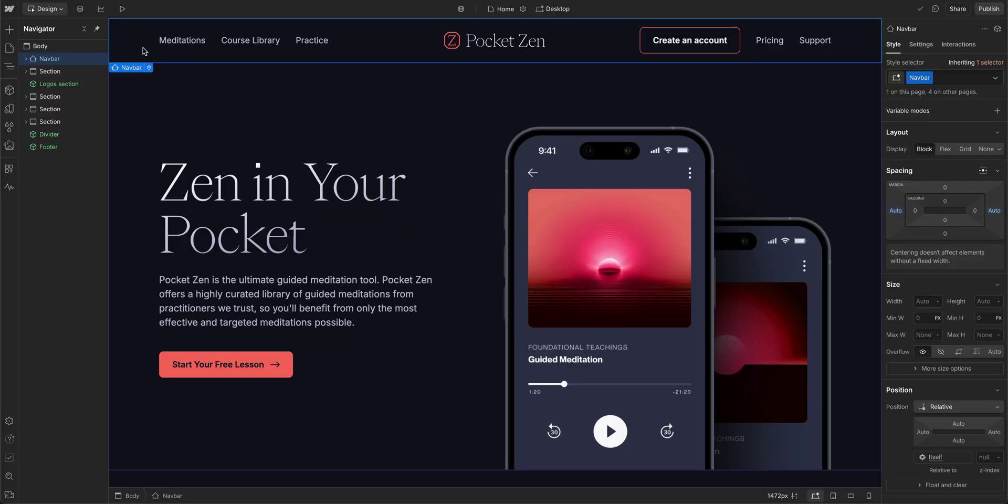
Step: Expand Navbar and Nav Container in the Navigator, then create a component named 'Navigation' from the Navbar
{"action": "left_click", "coordinate": [27, 60]}
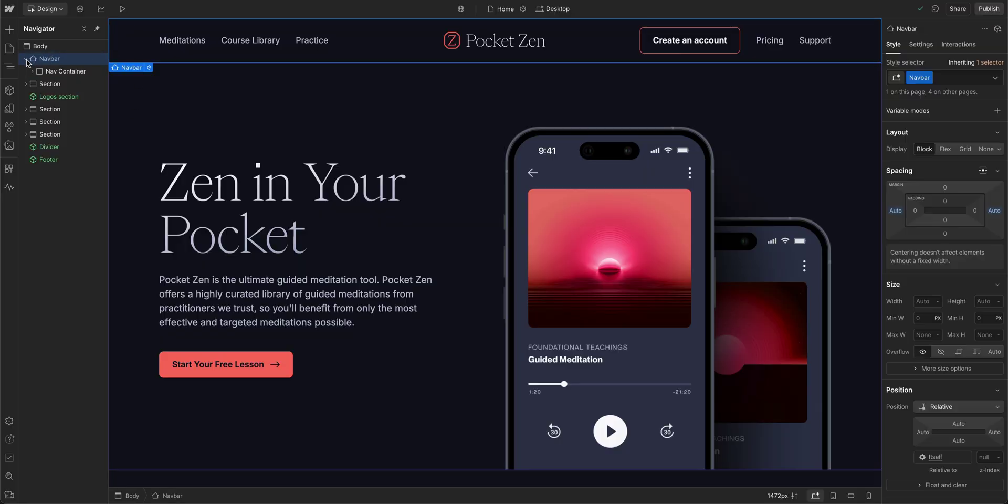
{"action": "left_click", "coordinate": [33, 72]}
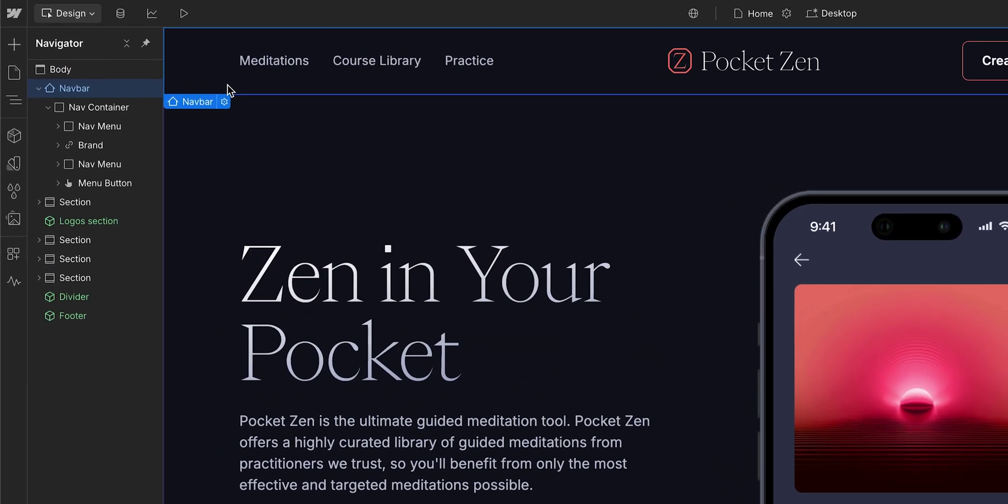
{"action": "right_click", "coordinate": [228, 89]}
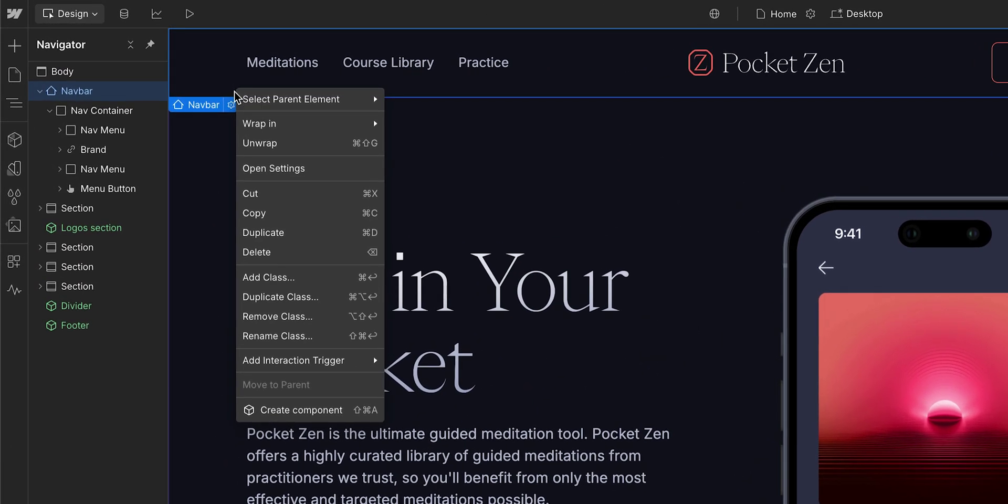
{"action": "left_click", "coordinate": [324, 410]}
{"action": "type", "text": "Navigation"}
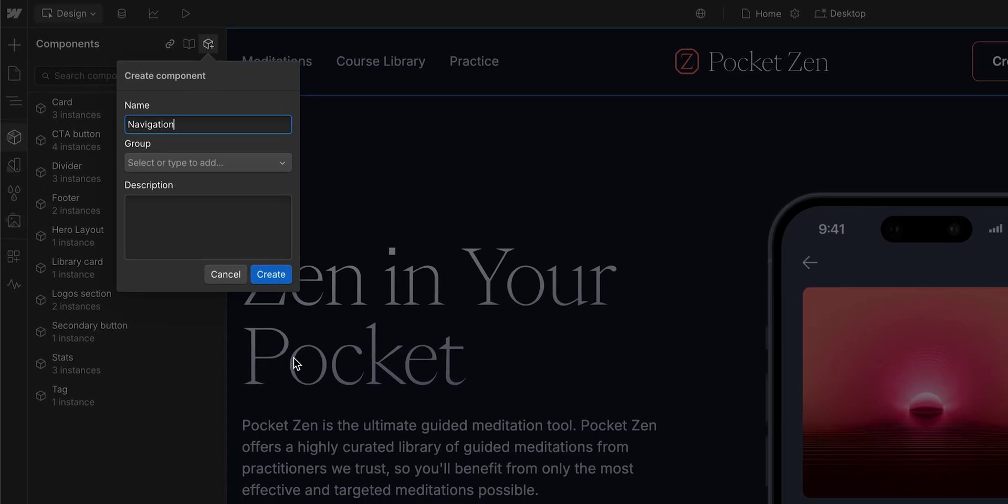
{"action": "left_click", "coordinate": [276, 279]}
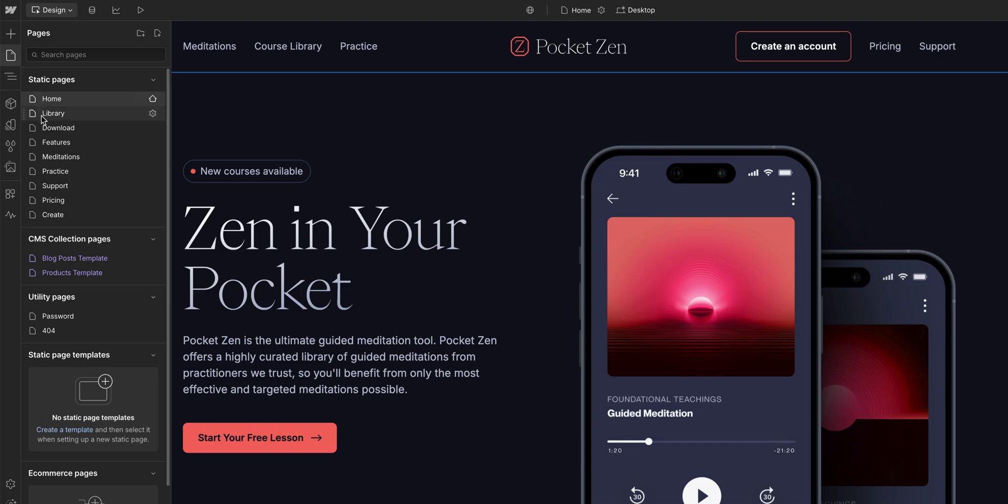
Step: Go to the Download page and drag the Navigation component to the top of its body
{"action": "left_click", "coordinate": [44, 128]}
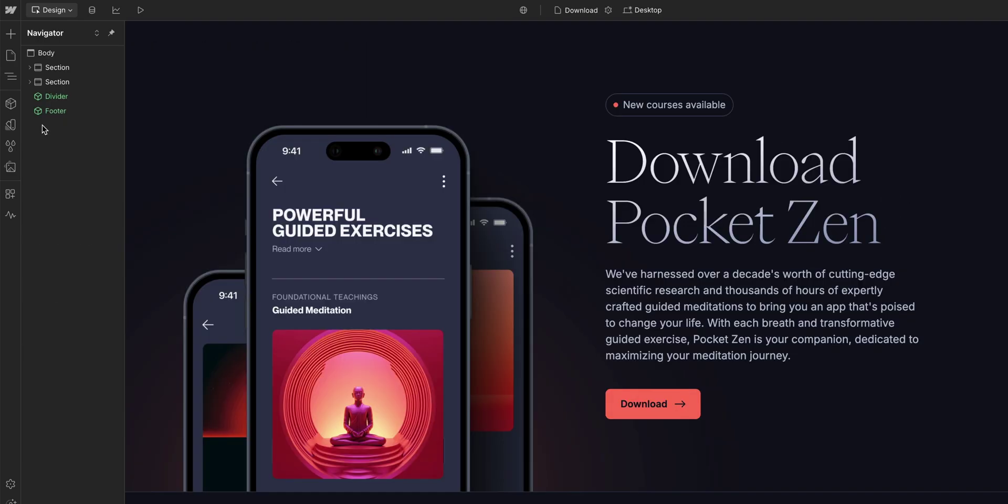
{"action": "left_click", "coordinate": [10, 103]}
{"action": "mouse_move", "coordinate": [23, 223]}
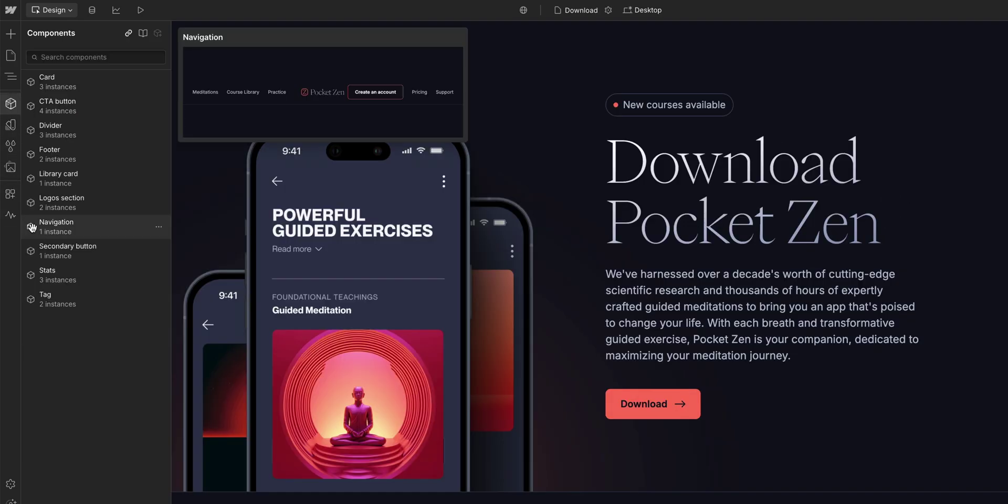
{"action": "left_click_drag", "start_coordinate": [32, 227], "coordinate": [214, 30]}
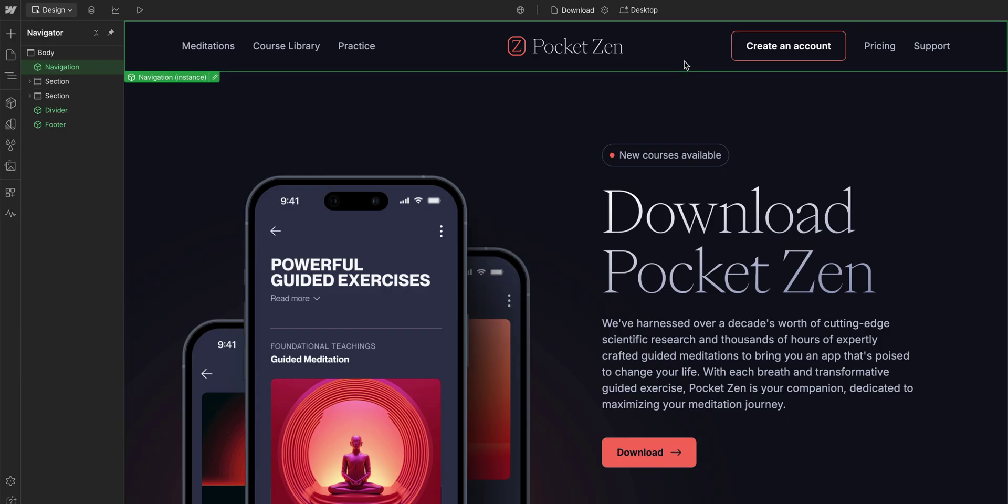
Step: Edit the Navigation component so Create an account follows Support, then return to the Home page
{"action": "double_click", "coordinate": [685, 57]}
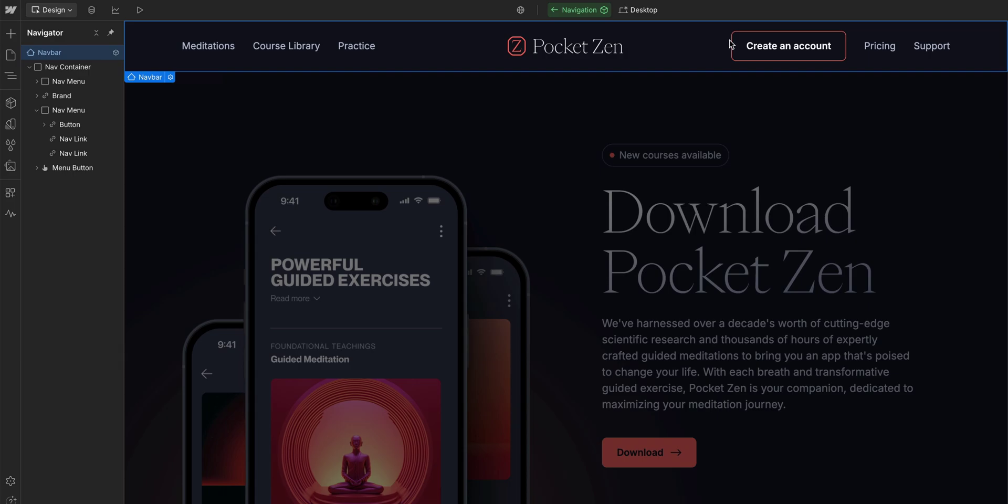
{"action": "left_click_drag", "start_coordinate": [741, 41], "coordinate": [938, 46]}
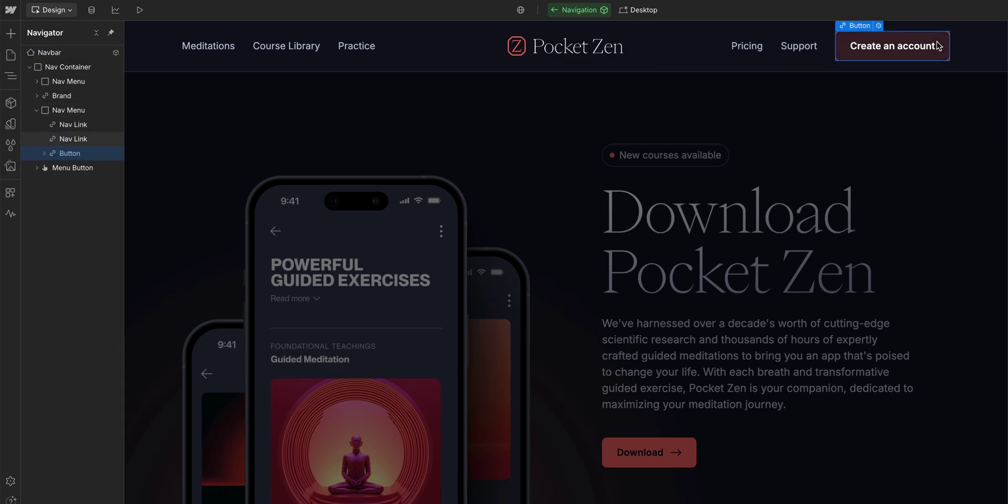
{"action": "left_click", "coordinate": [591, 11]}
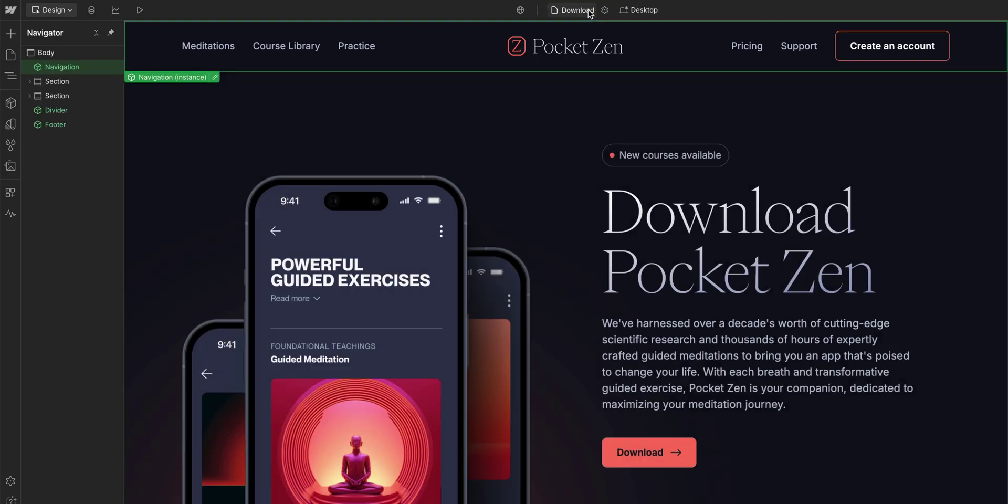
{"action": "left_click", "coordinate": [590, 12]}
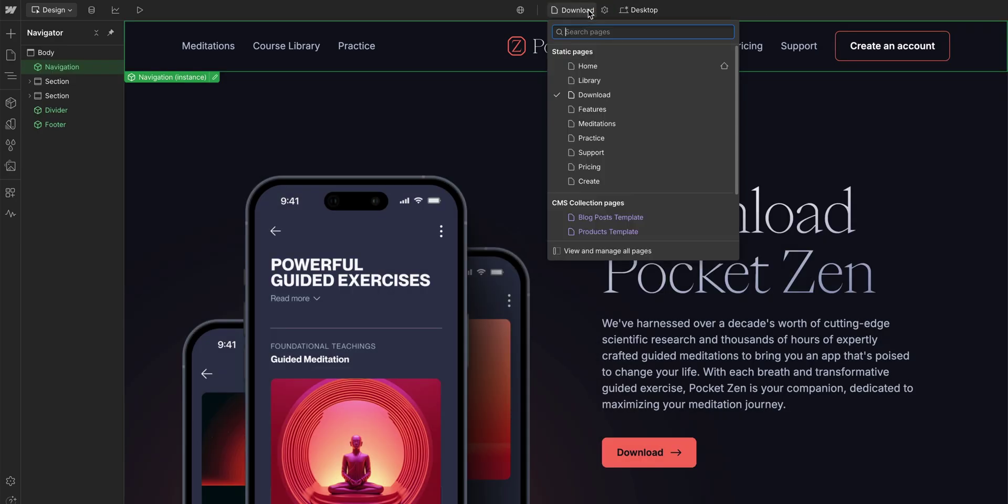
{"action": "left_click", "coordinate": [588, 66]}
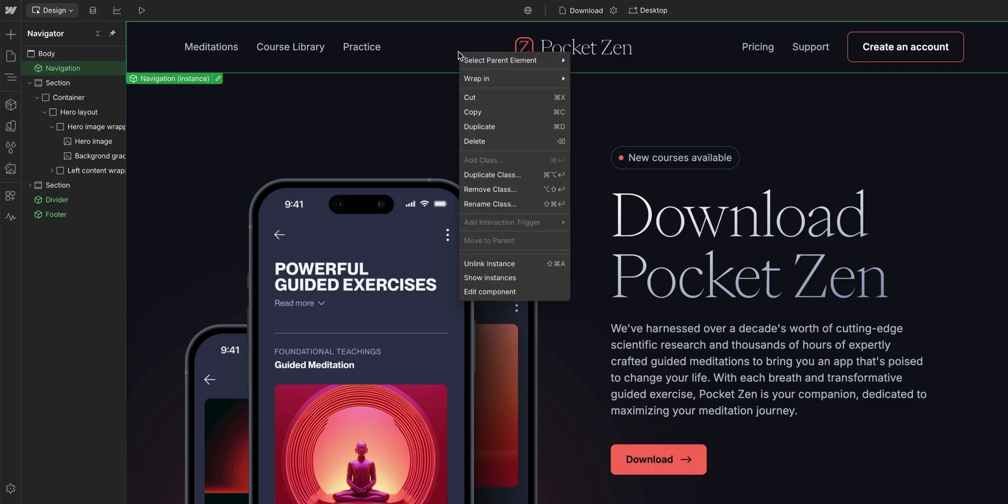
Step: Unlink the Download page's Navigation instance so it becomes a plain Navbar element
{"action": "left_click", "coordinate": [527, 264]}
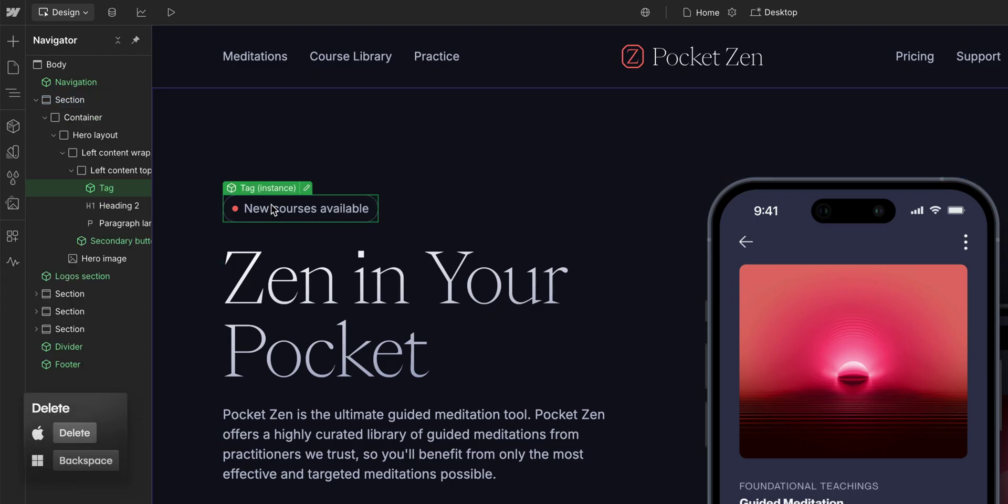
Step: Delete the Home page's 'New courses available' Tag and use Tag's instance list to jump to Download
{"action": "key", "text": "BackSpace"}
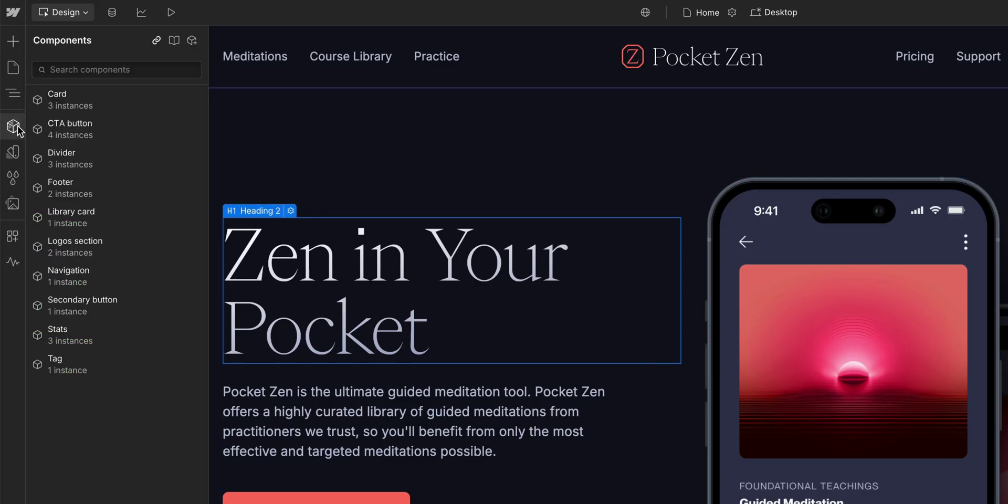
{"action": "mouse_move", "coordinate": [58, 361]}
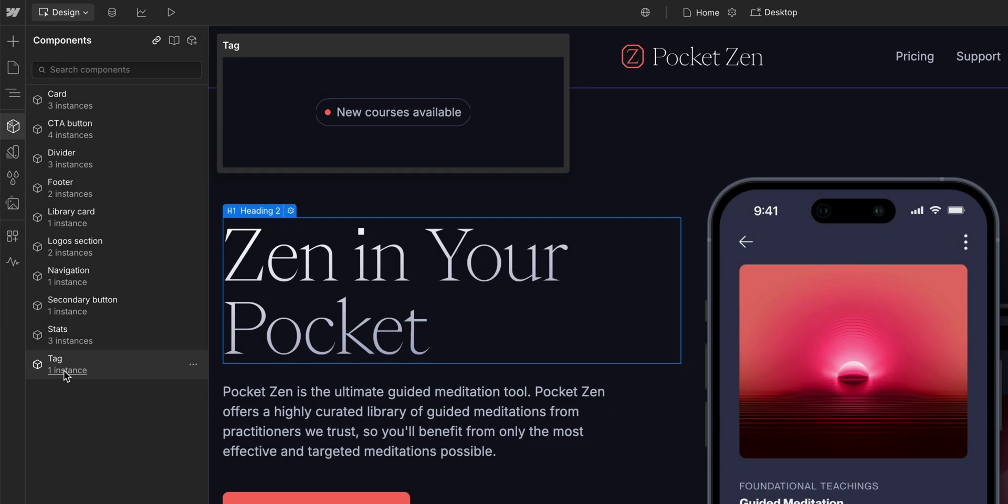
{"action": "left_click", "coordinate": [64, 371]}
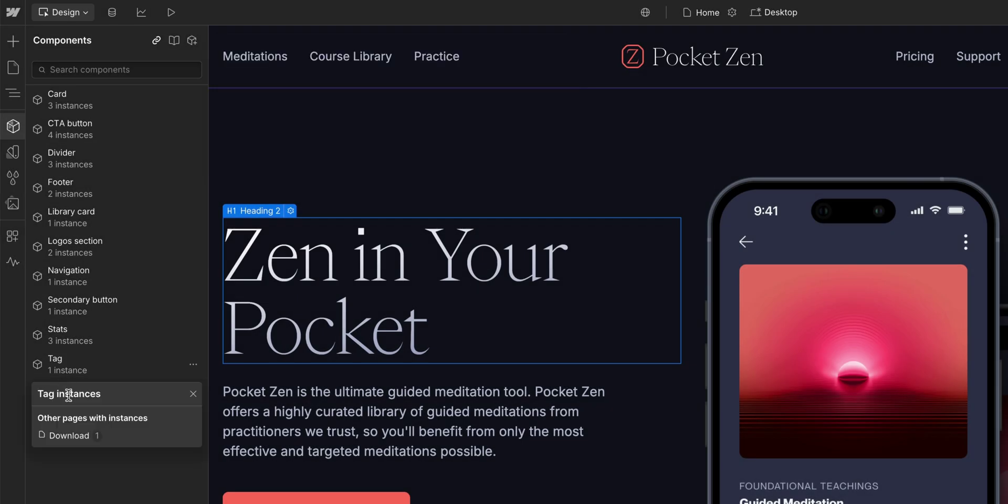
{"action": "left_click", "coordinate": [69, 436]}
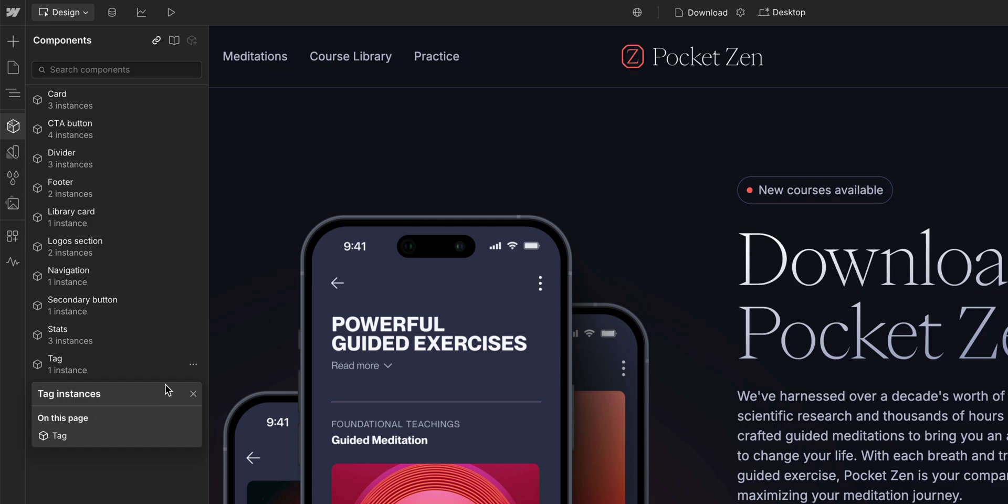
Step: Delete the Tag on the Download page and open the Tag component's options menu
{"action": "left_click", "coordinate": [751, 193]}
{"action": "key", "text": "z"}
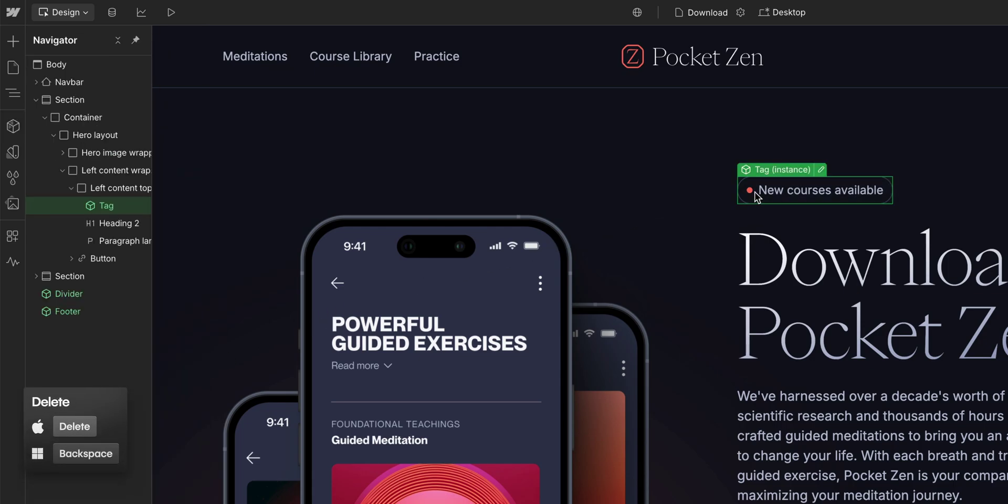
{"action": "key", "text": "Delete"}
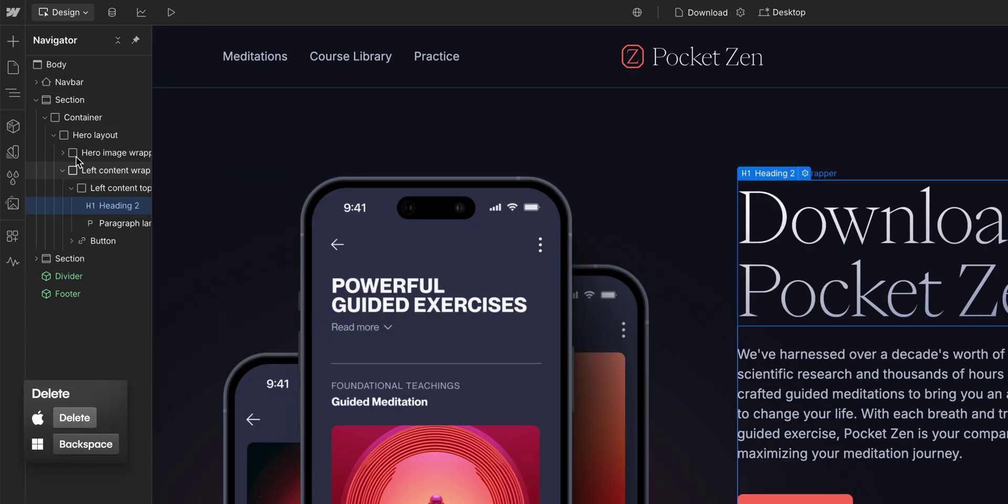
{"action": "left_click", "coordinate": [13, 126]}
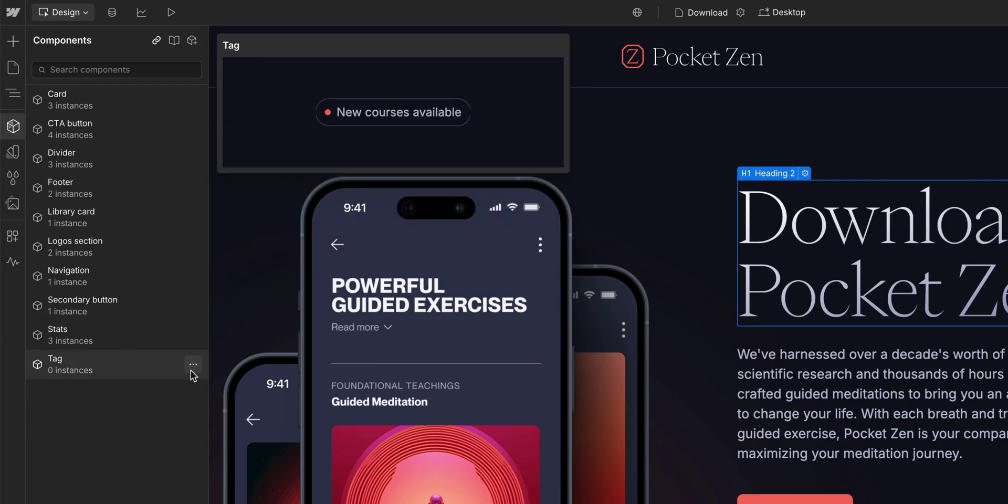
{"action": "left_click", "coordinate": [193, 367]}
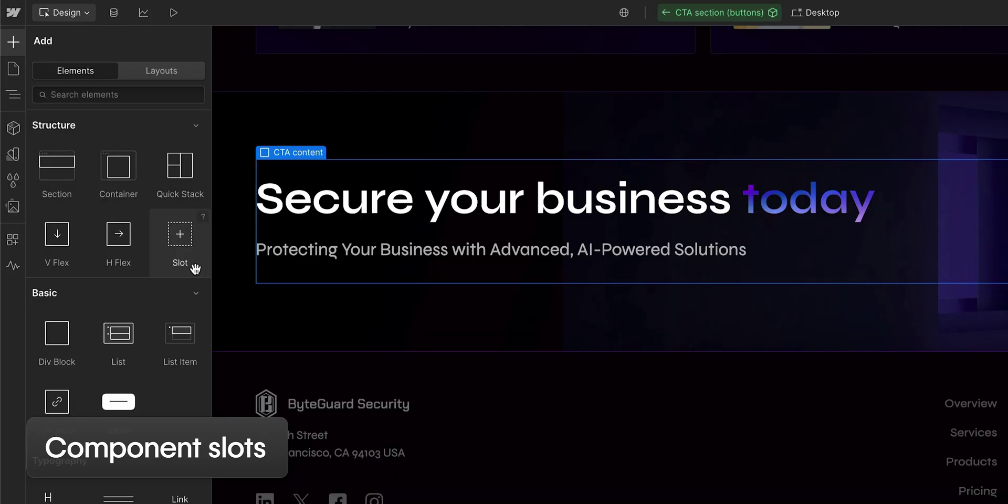
Step: Drop a Slot under the CTA subtitle, try adding the Sales form, and set the card to Light
{"action": "left_click_drag", "start_coordinate": [193, 266], "coordinate": [272, 269]}
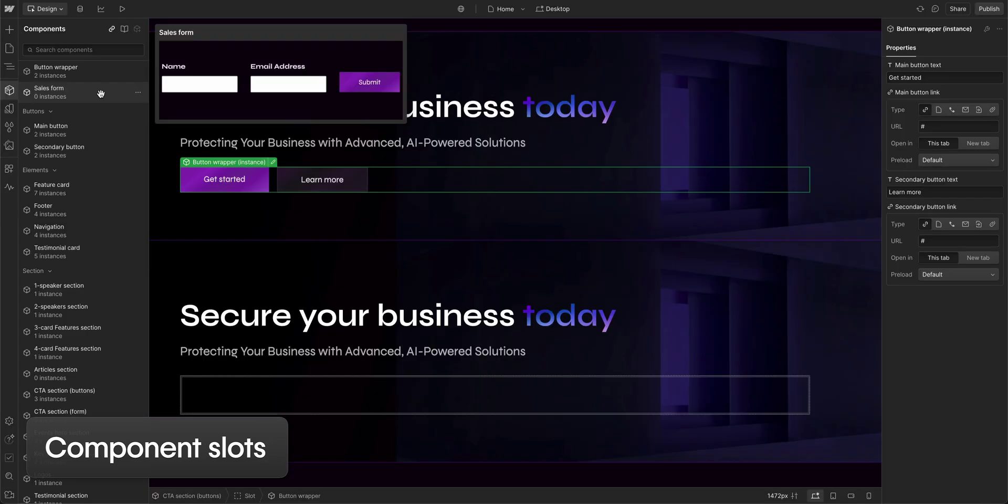
{"action": "left_click_drag", "start_coordinate": [52, 50], "coordinate": [228, 387]}
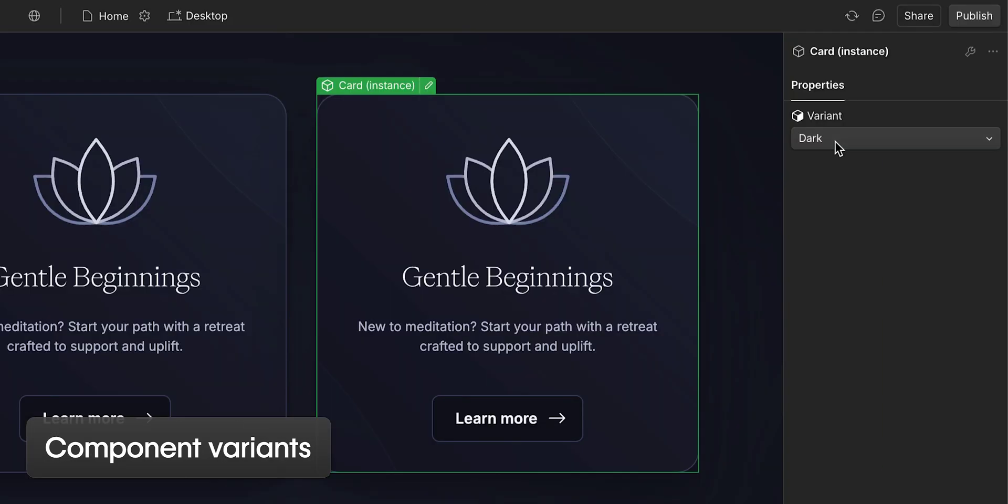
{"action": "left_click", "coordinate": [835, 142]}
{"action": "left_click", "coordinate": [811, 159]}
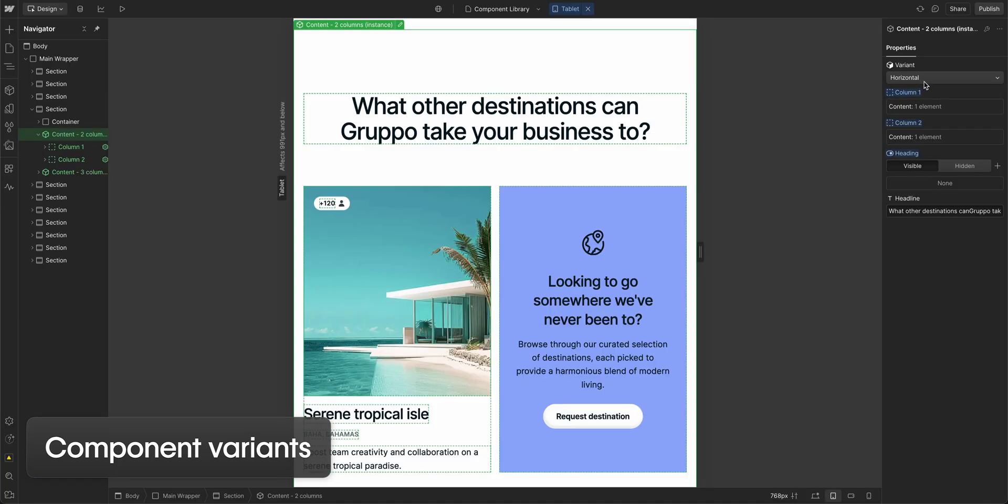
Step: Switch the layout to the Vertical variant and share the component library with the Workspace
{"action": "left_click", "coordinate": [924, 79]}
{"action": "left_click", "coordinate": [922, 91]}
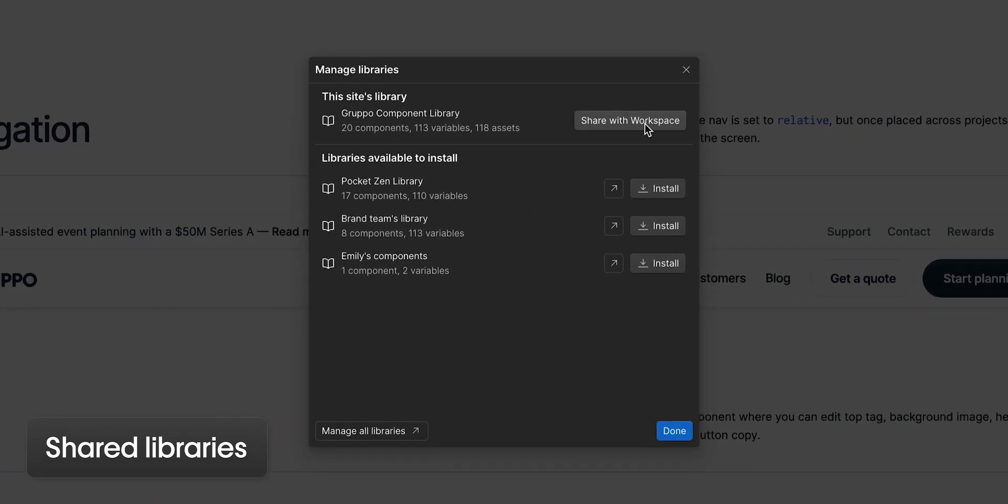
{"action": "left_click", "coordinate": [646, 128]}
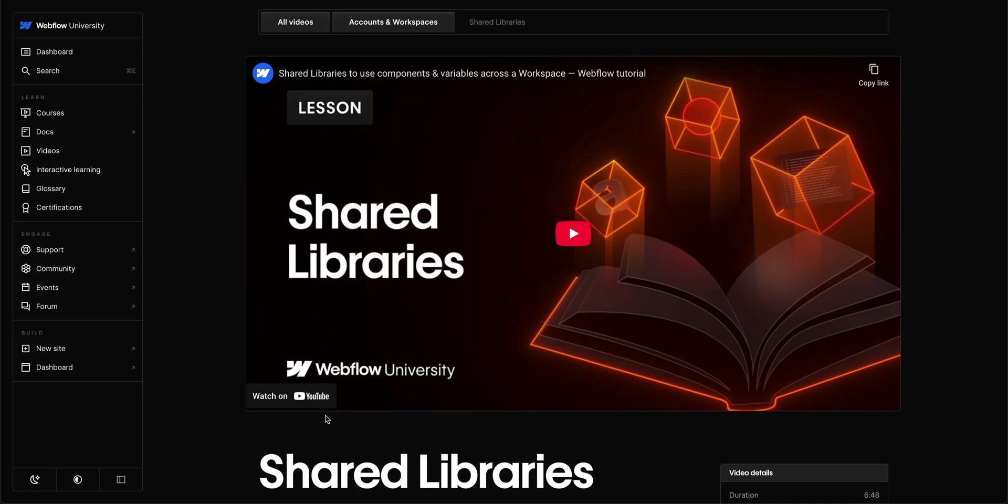
{"action": "scroll", "coordinate": [326, 418], "scroll_direction": "down", "scroll_amount": 5}
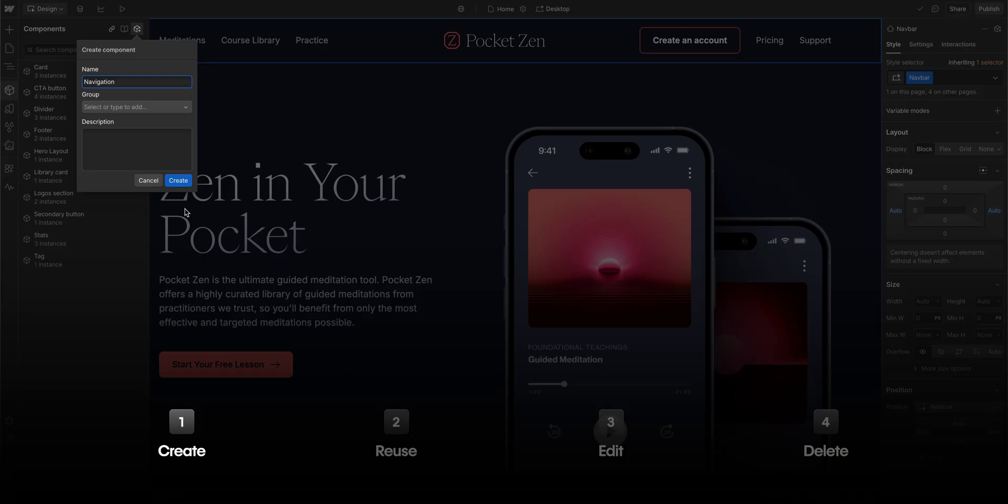
Step: Convert the navbar to Navigation, drop it on Download, and edit it so Create an account follows Support
{"action": "left_click", "coordinate": [178, 181]}
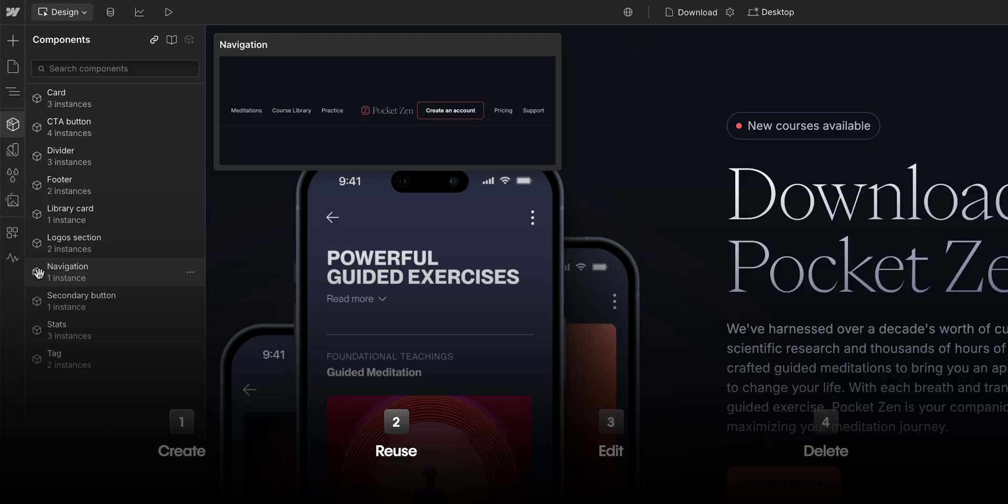
{"action": "left_click_drag", "start_coordinate": [68, 266], "coordinate": [258, 31]}
{"action": "double_click", "coordinate": [947, 54]}
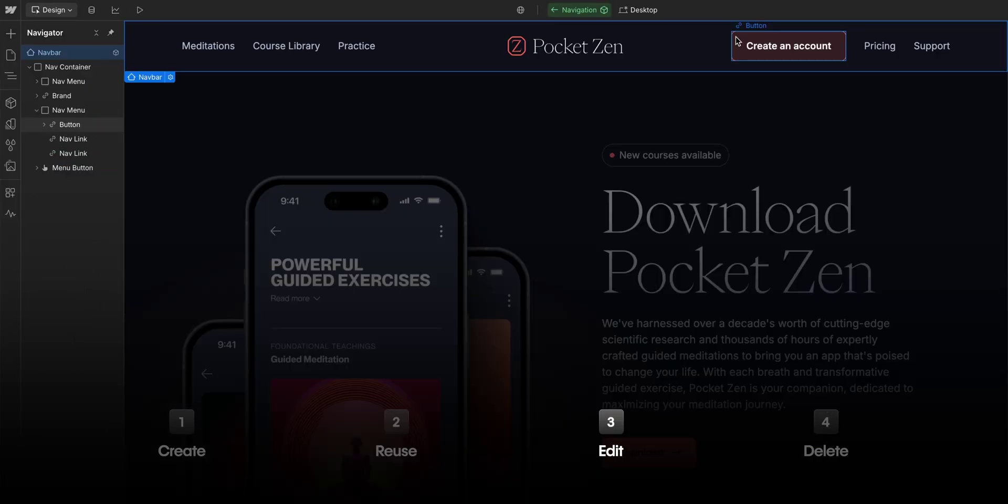
{"action": "left_click_drag", "start_coordinate": [916, 43], "coordinate": [944, 46]}
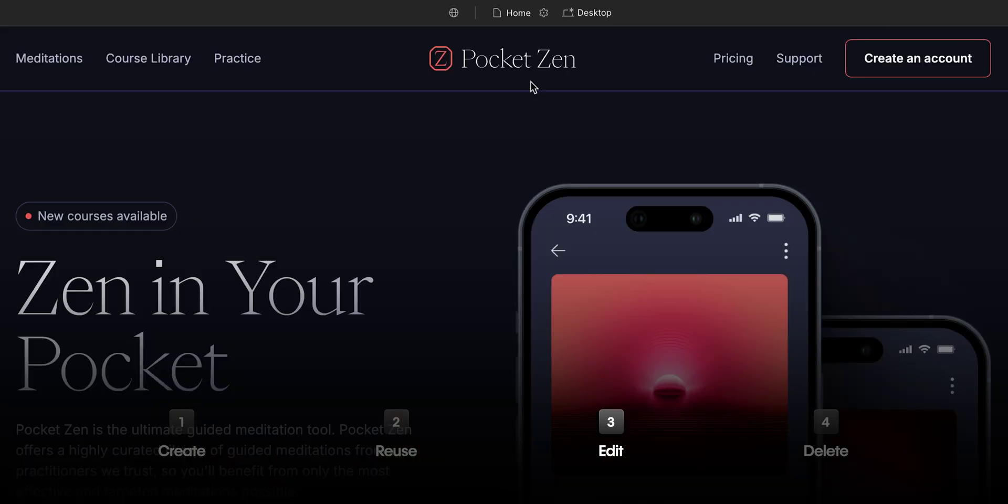